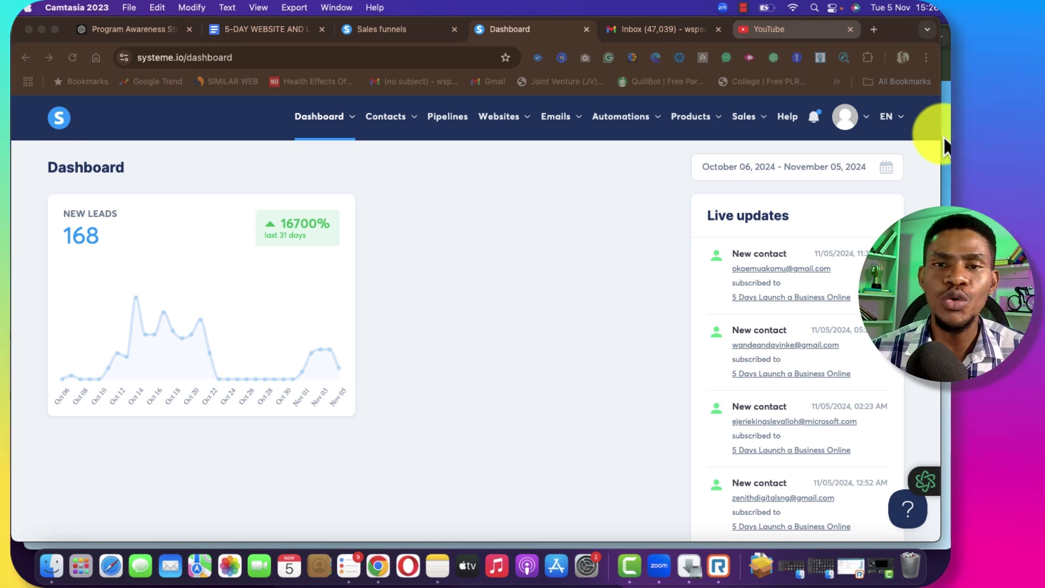
Step: Give FAQ heading 3, 'How do I set up payment gateways in Systeme.io?', a cyan highlight
click(947, 137)
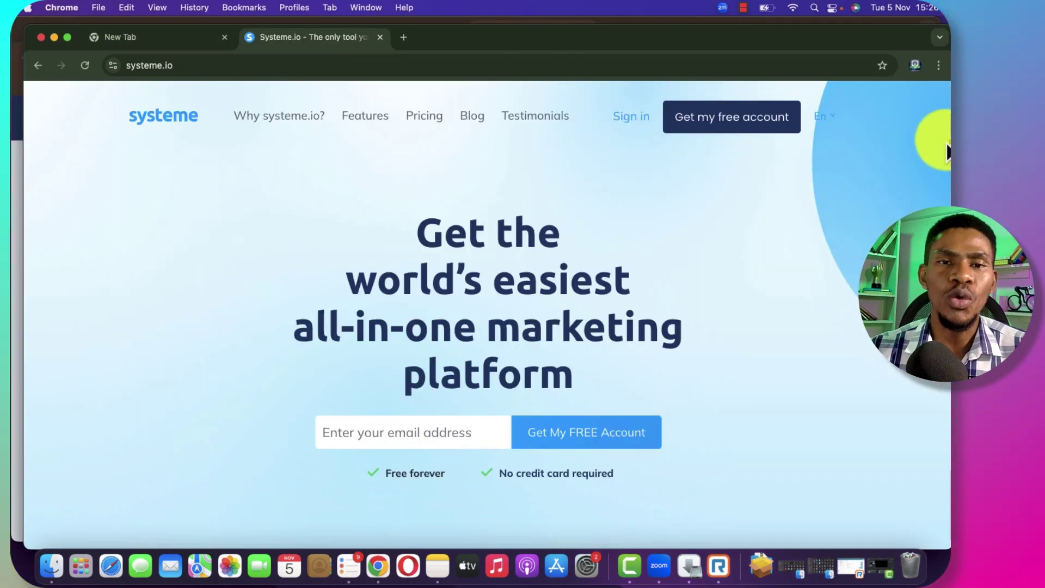
scroll(805, 394, down, 1)
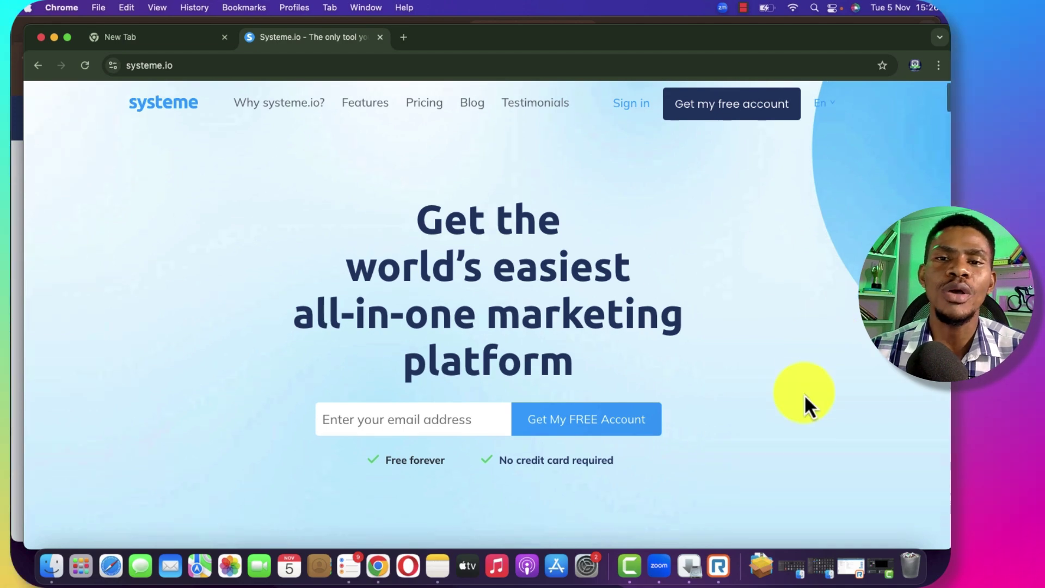
scroll(804, 394, down, 10)
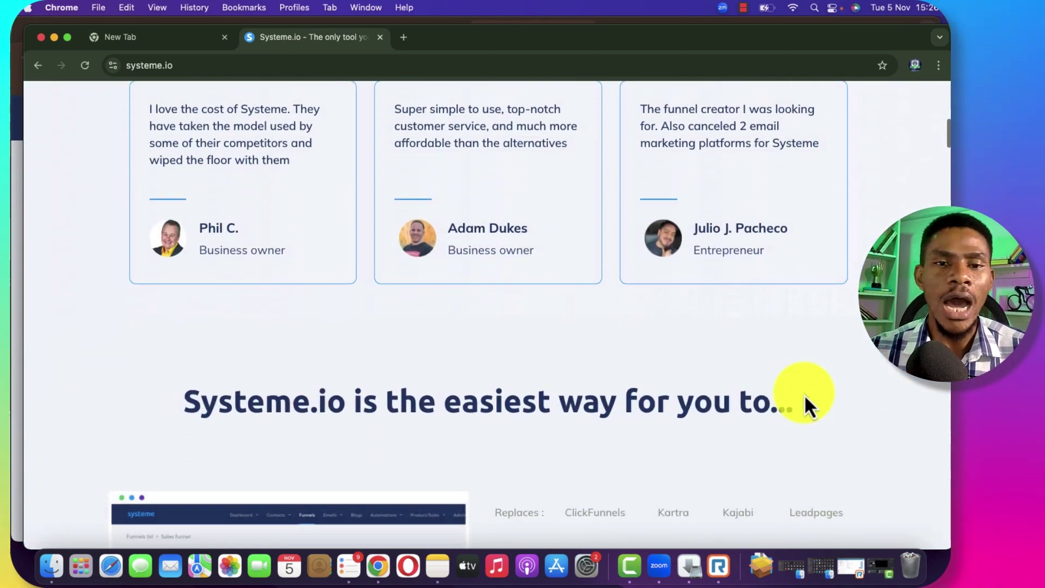
scroll(805, 394, down, 5)
click(14, 139)
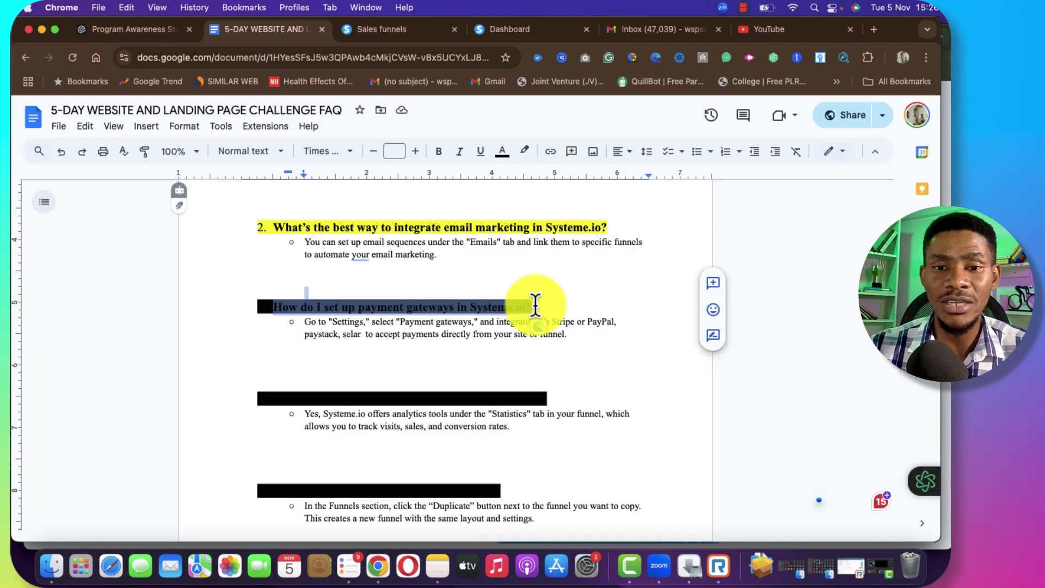
drag(536, 303, 252, 309)
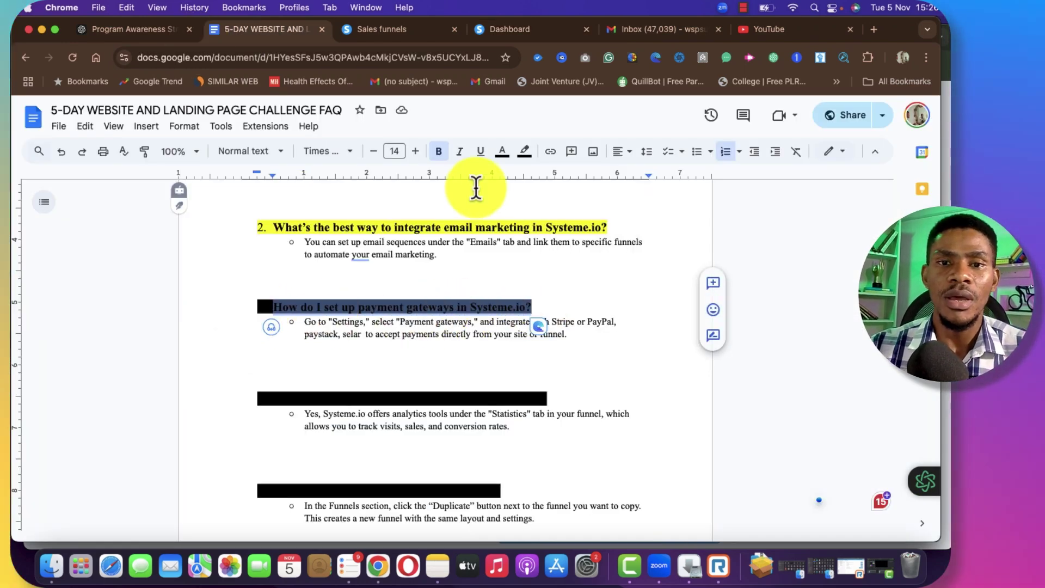
click(526, 152)
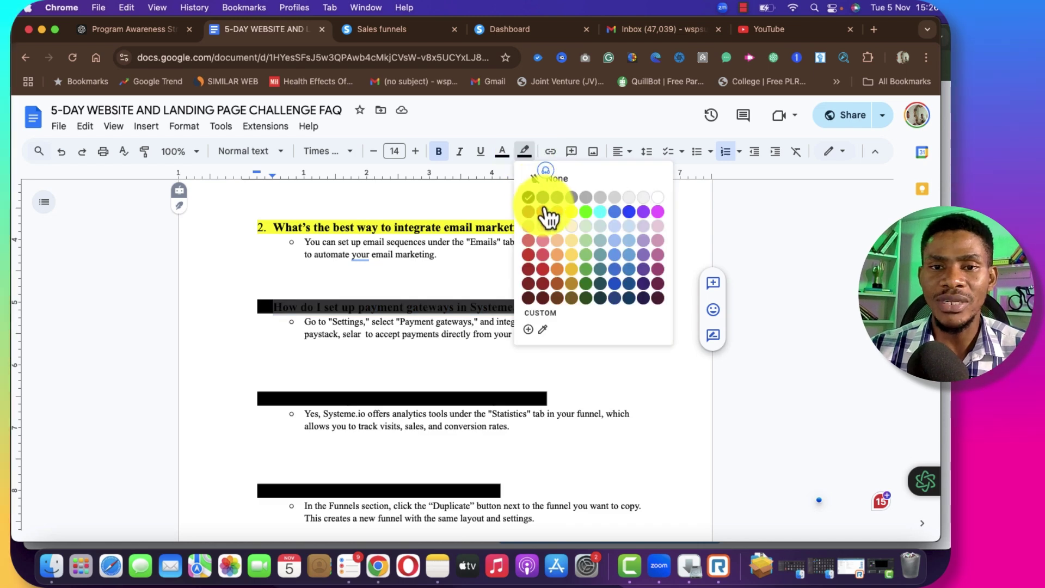
click(601, 212)
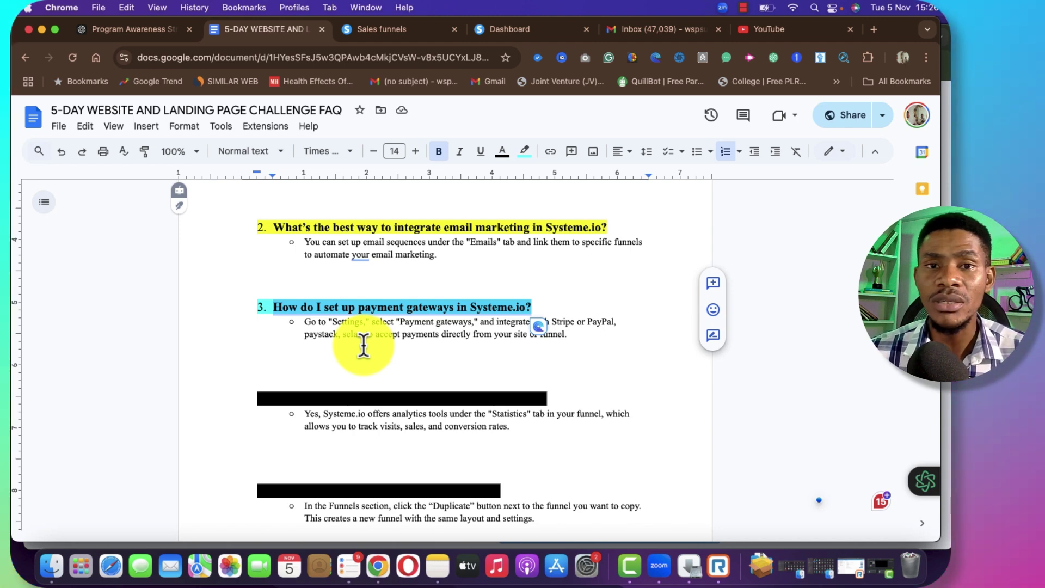
scroll(364, 346, down, 1)
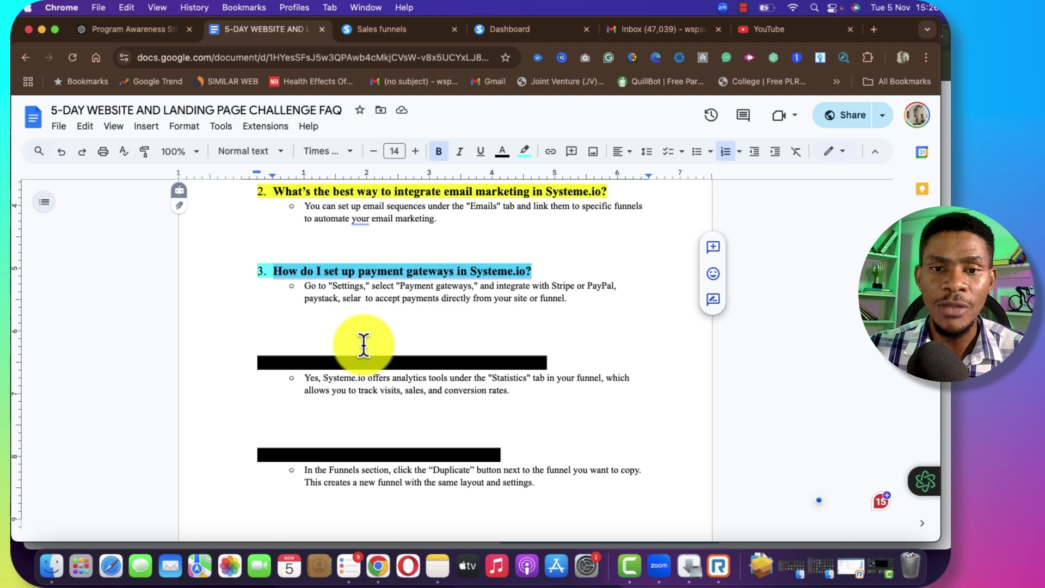
scroll(374, 345, up, 2)
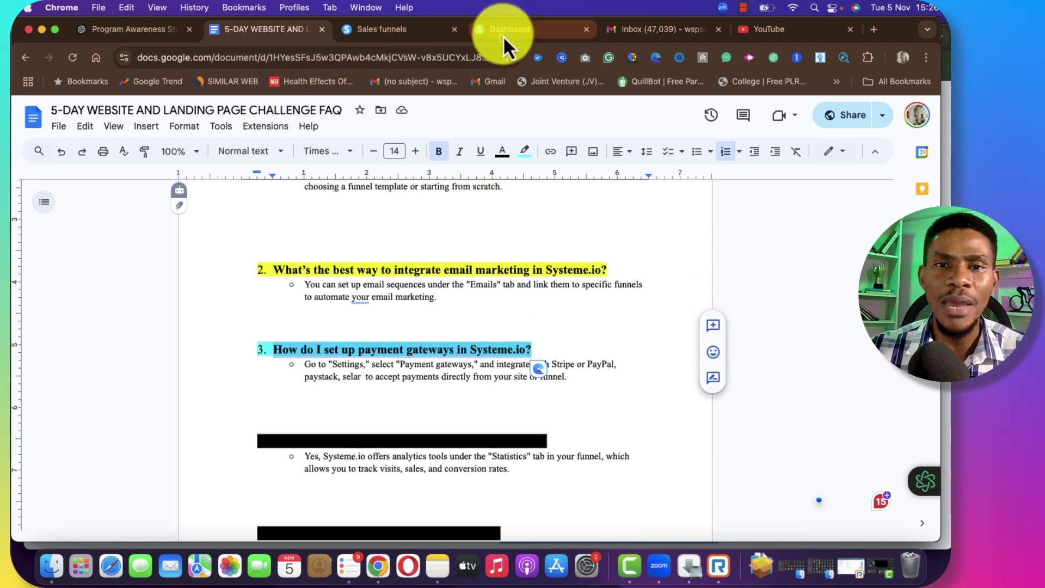
Step: Switch to the Systeme.io dashboard and open the profile avatar's Settings, Security and Logout menu
click(518, 28)
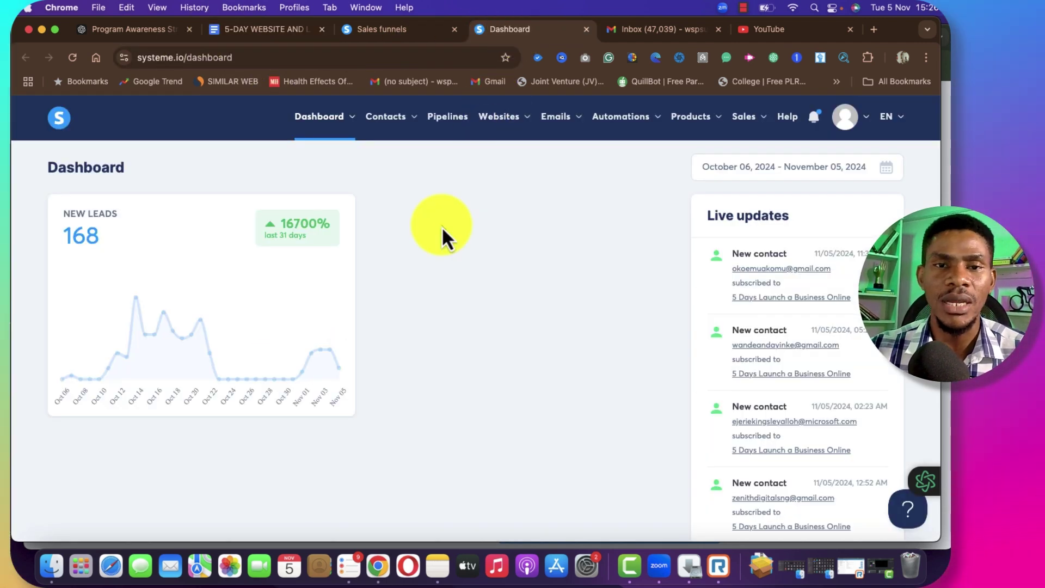
mouse_move(482, 141)
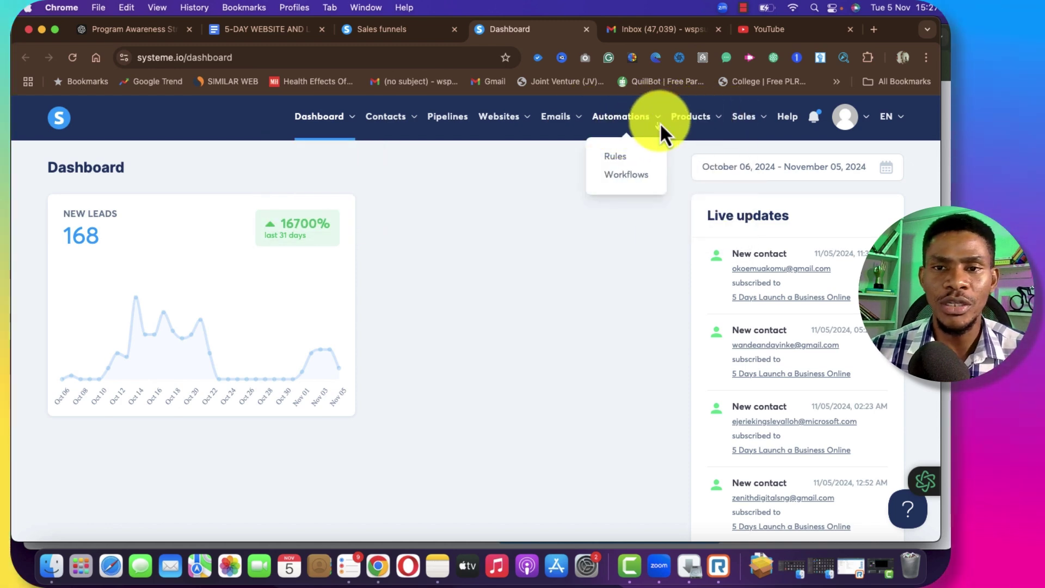
mouse_move(759, 124)
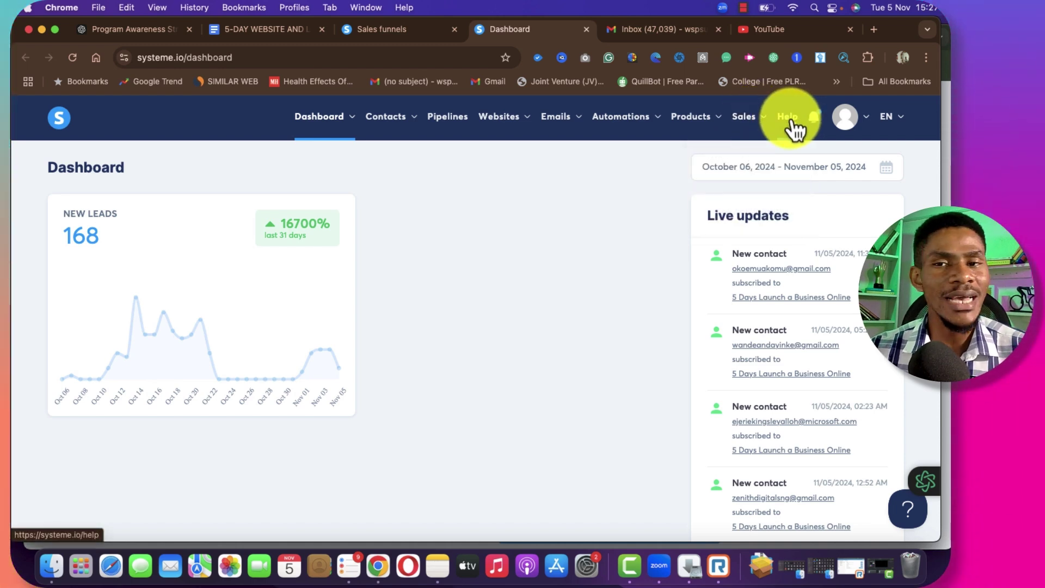
mouse_move(862, 121)
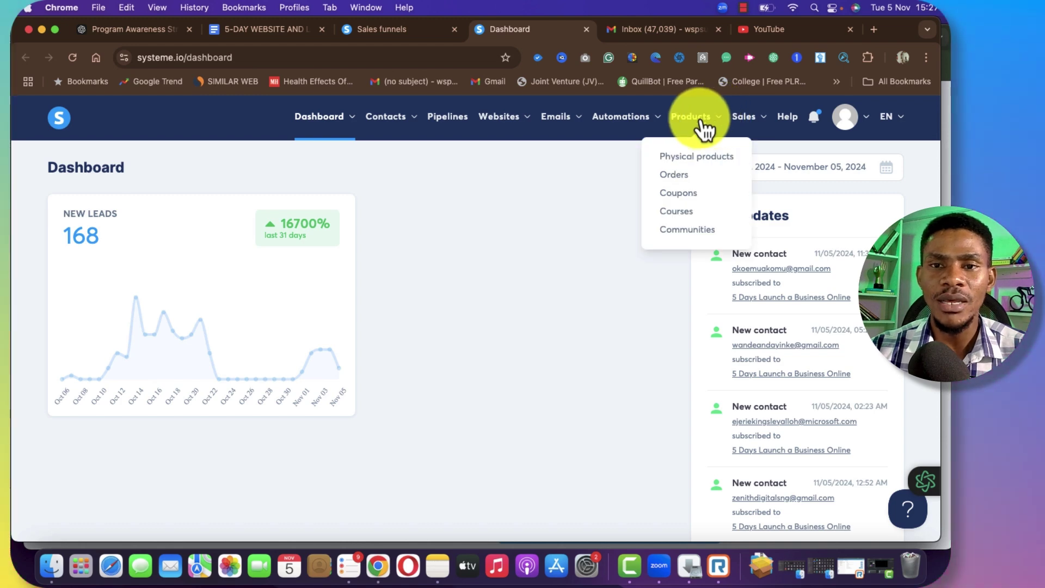
mouse_move(615, 131)
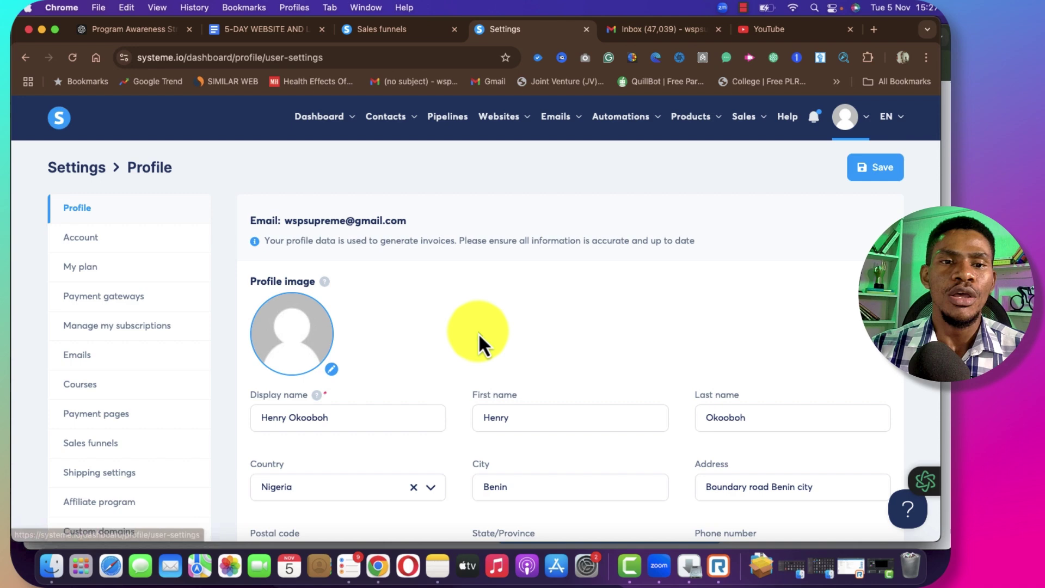
Step: Scroll through the account's profile details on the Settings > Profile page
scroll(478, 332, down, 1)
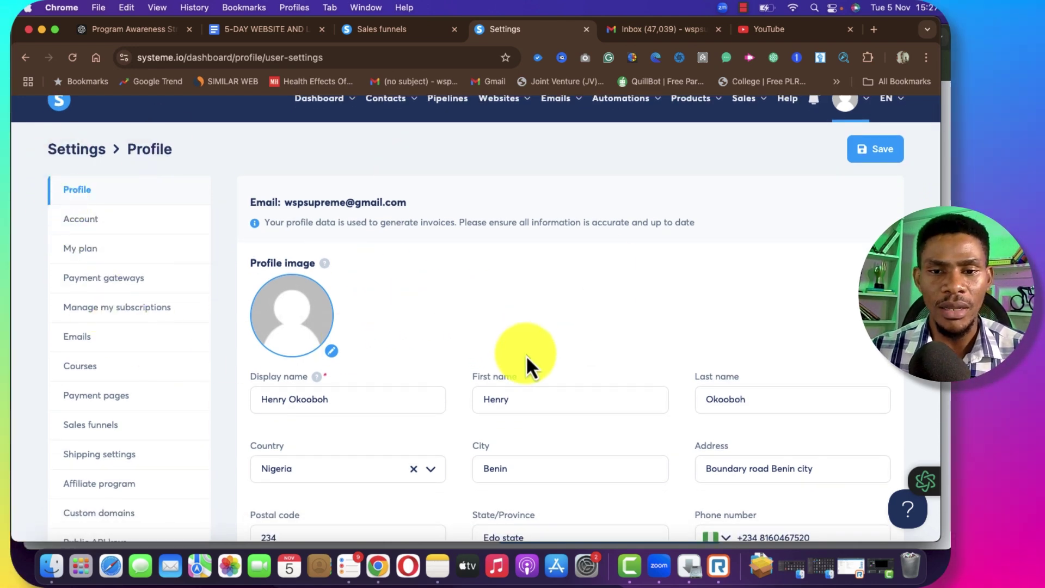
scroll(526, 355, down, 5)
scroll(525, 355, up, 6)
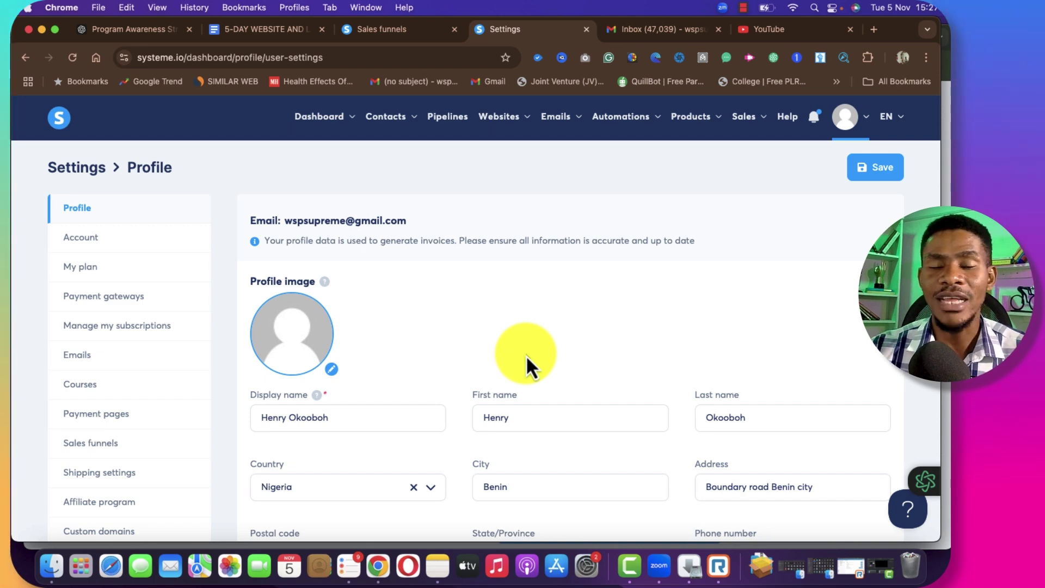
scroll(526, 355, down, 2)
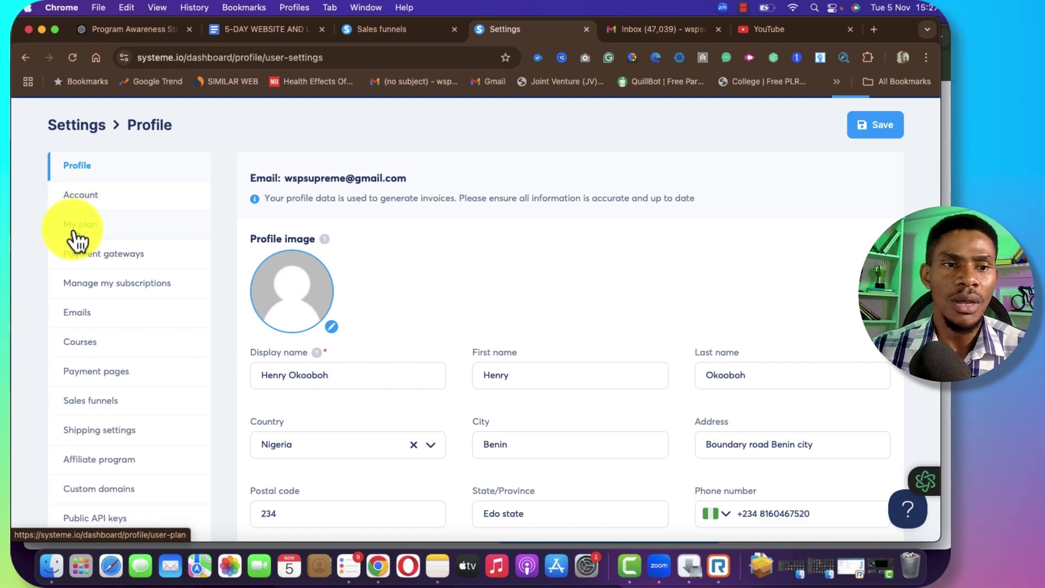
Step: Open Payment gateways, showing PayPal connected and Stripe, Mercado Pago, Razorpay and Flutterwave unconnected
click(101, 265)
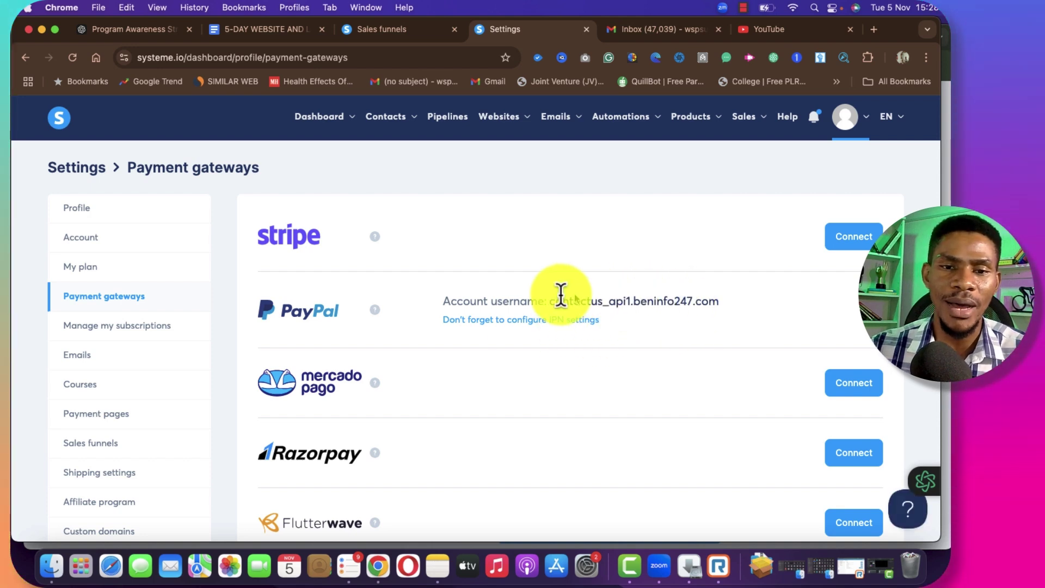
Step: Scroll down to Mollie, GoCardless, Paystack, Xendit, SecureAndPay and Cash on delivery
scroll(595, 345, down, 5)
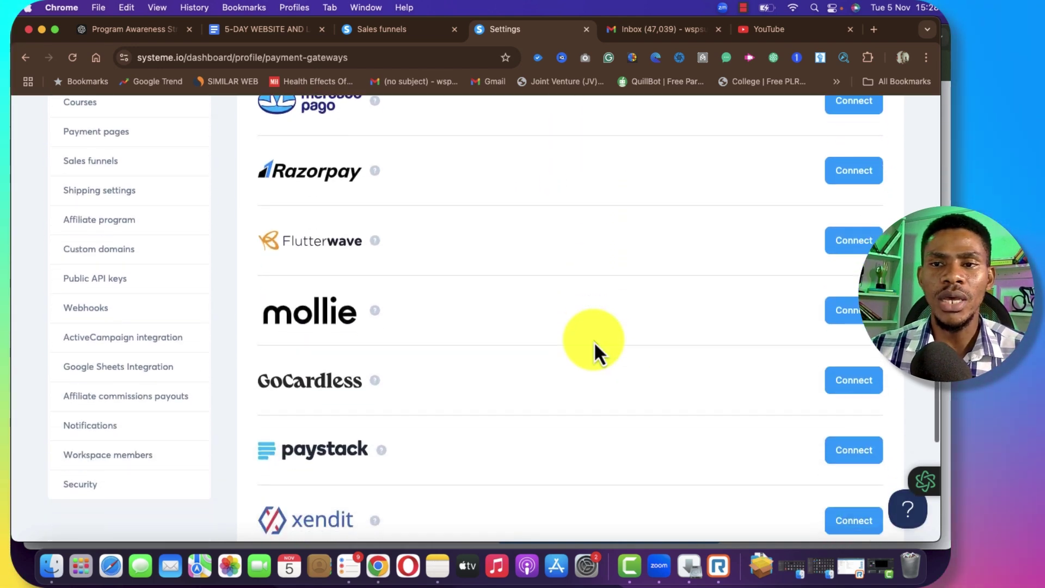
scroll(593, 342, up, 5)
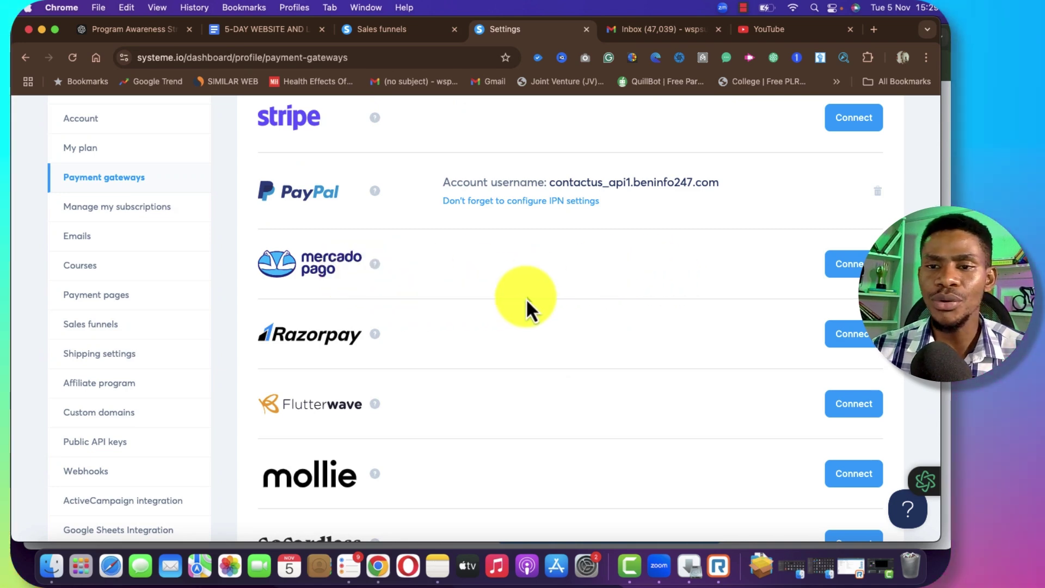
scroll(448, 367, down, 1)
scroll(447, 364, down, 3)
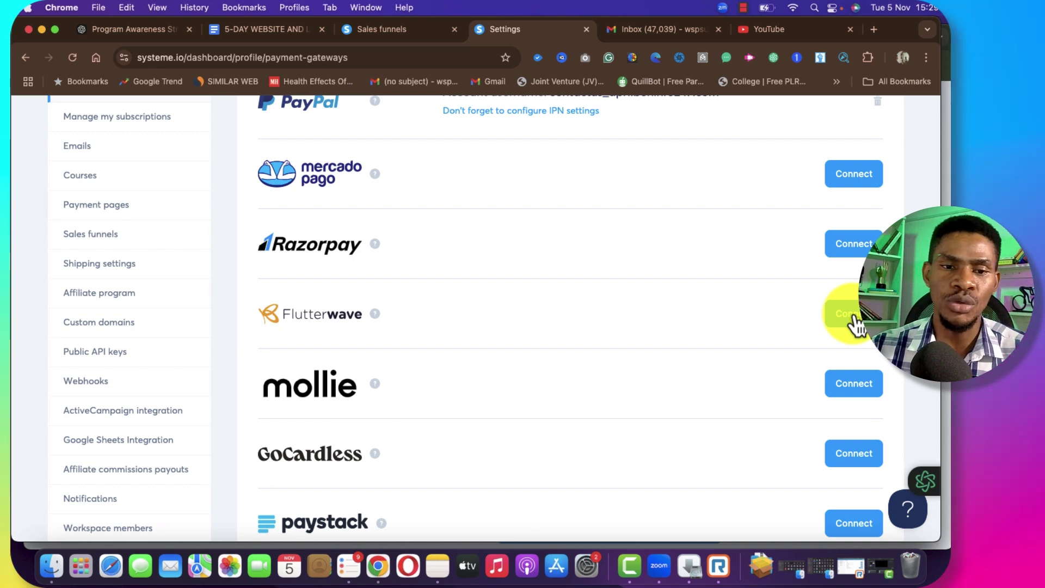
scroll(854, 325, down, 8)
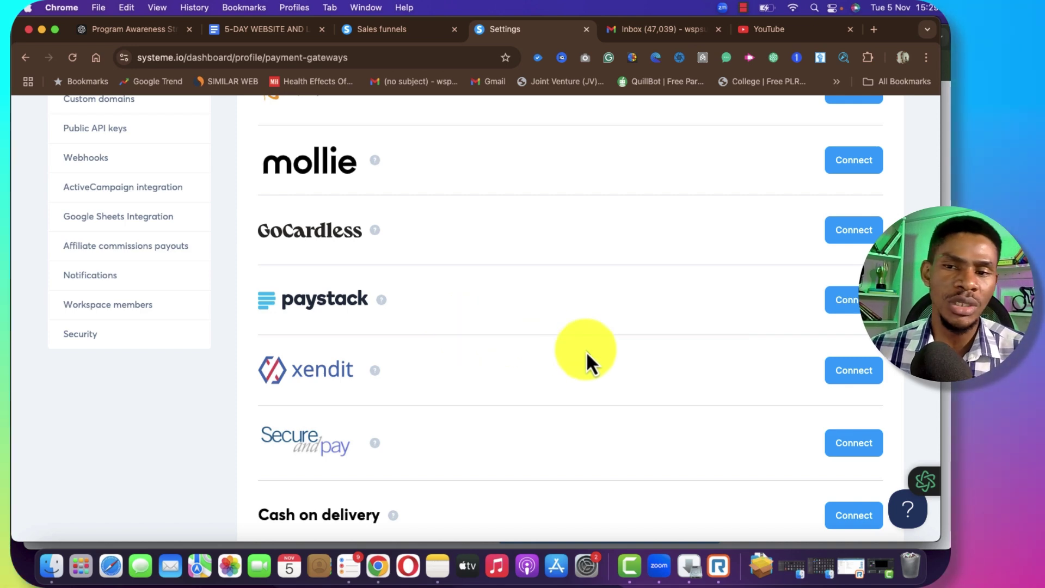
scroll(587, 351, down, 1)
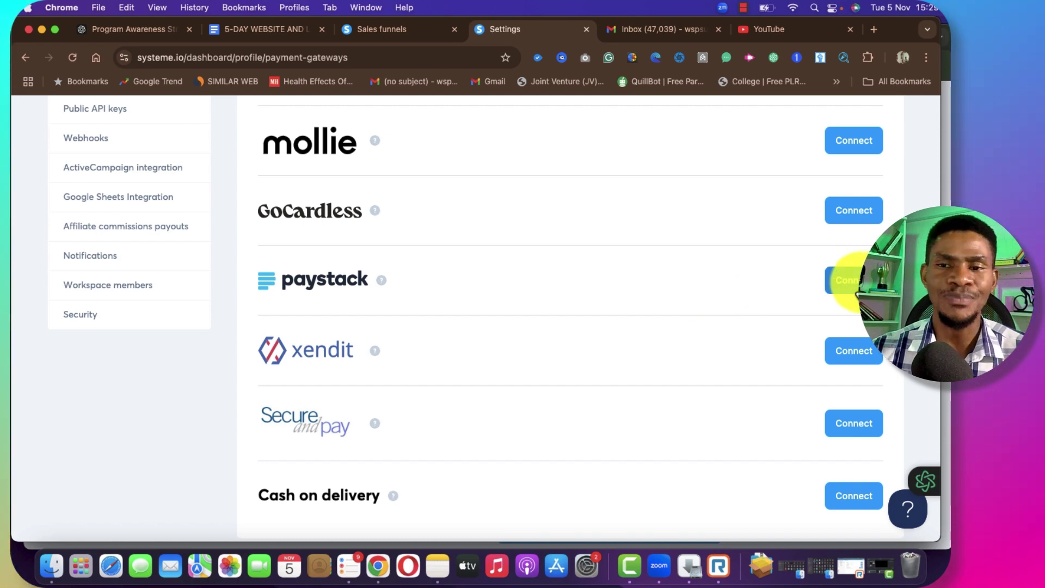
Step: Open the Paystack form, check its secret access token and Account fields, then close it unsaved
click(859, 280)
click(315, 272)
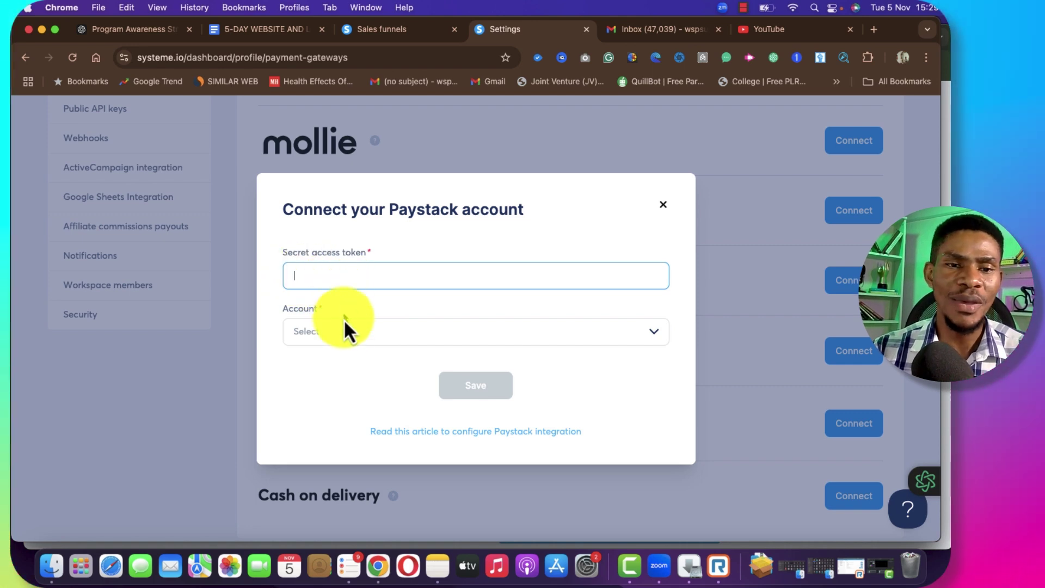
click(651, 333)
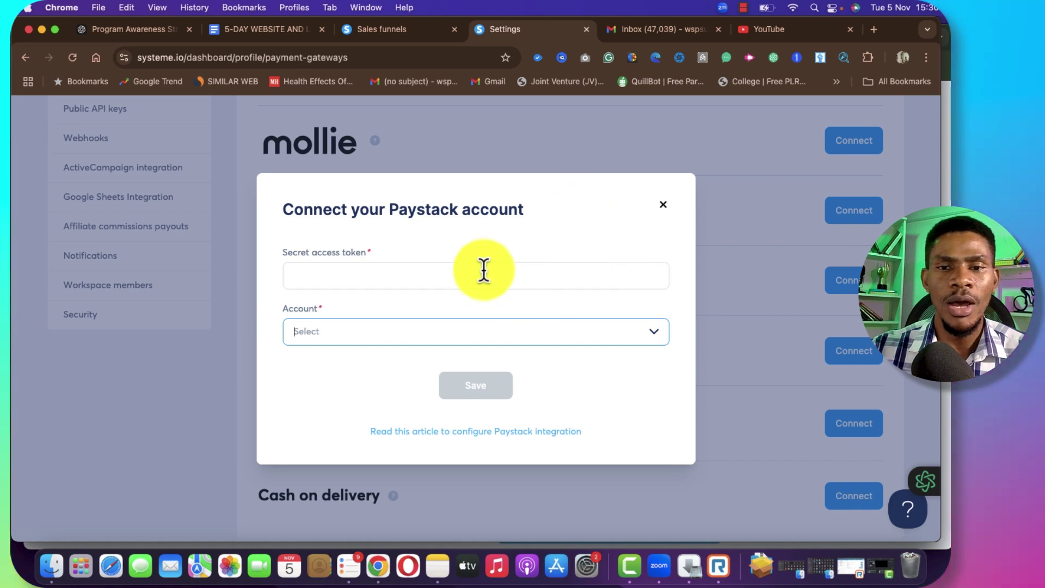
click(663, 205)
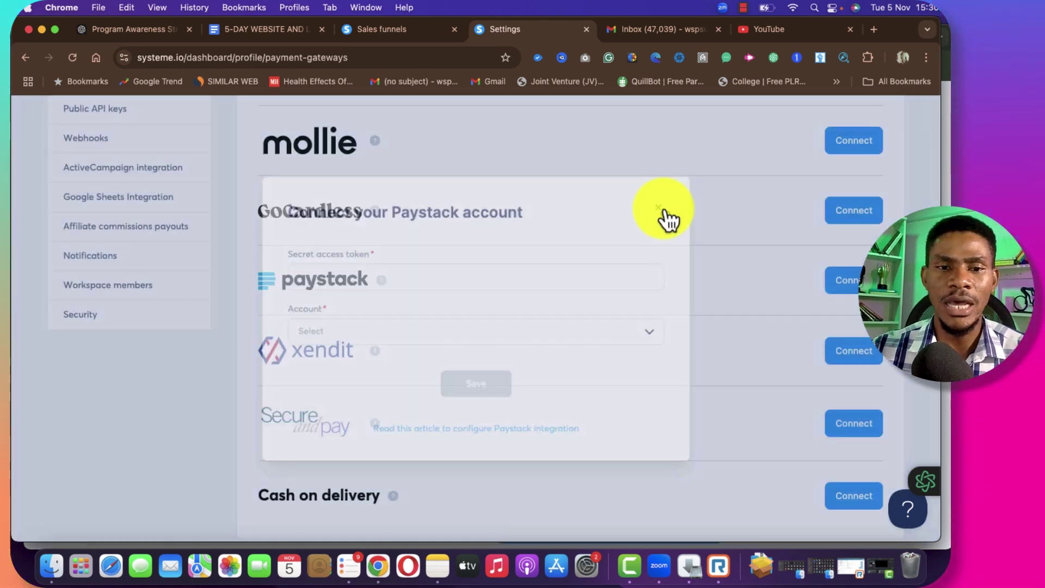
Step: Open the 'Activate cash on delivery account' form and place the cursor in Customer instructions
scroll(654, 377, down, 1)
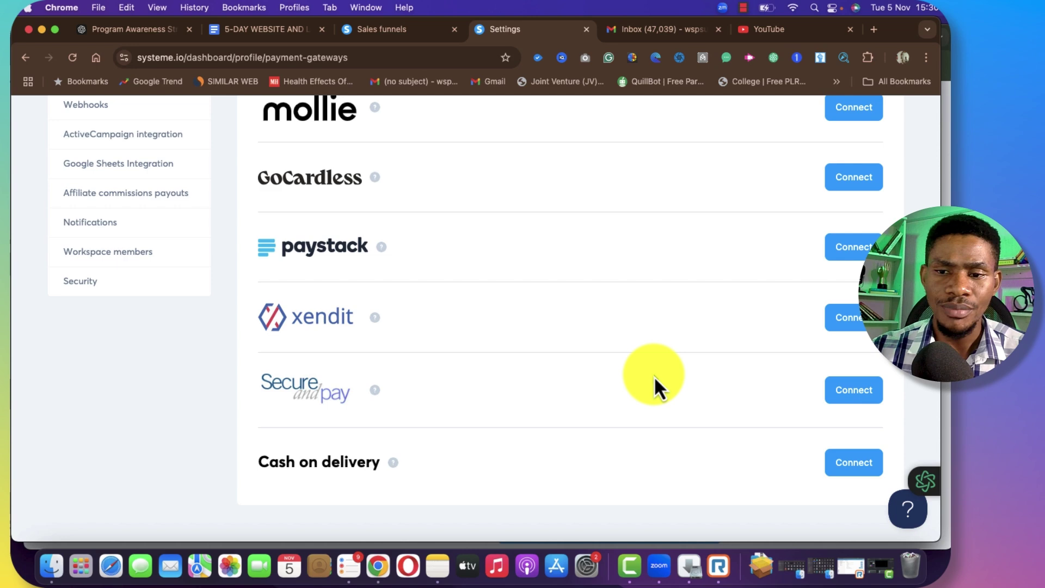
scroll(654, 376, up, 1)
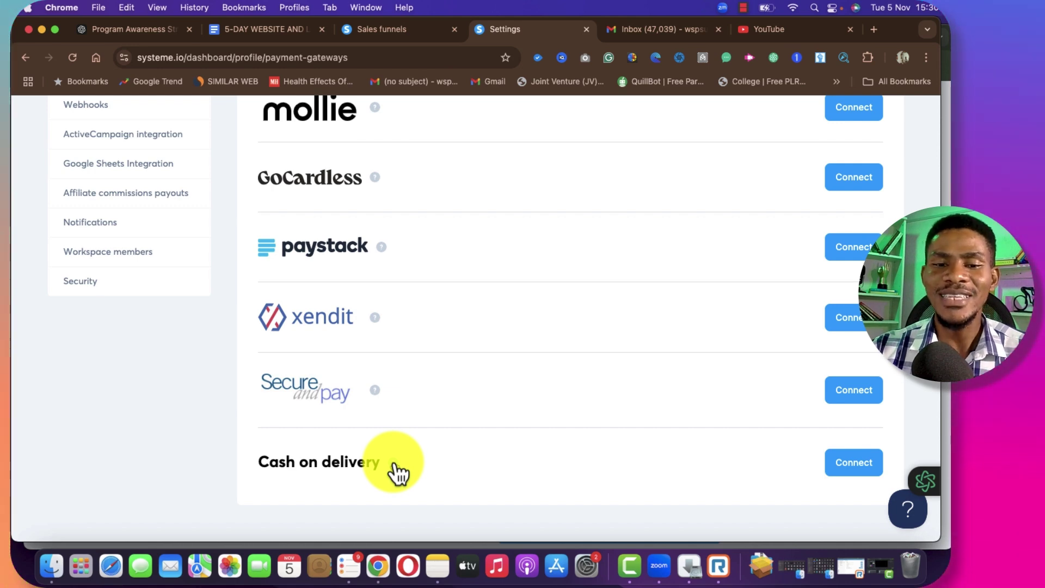
mouse_move(394, 466)
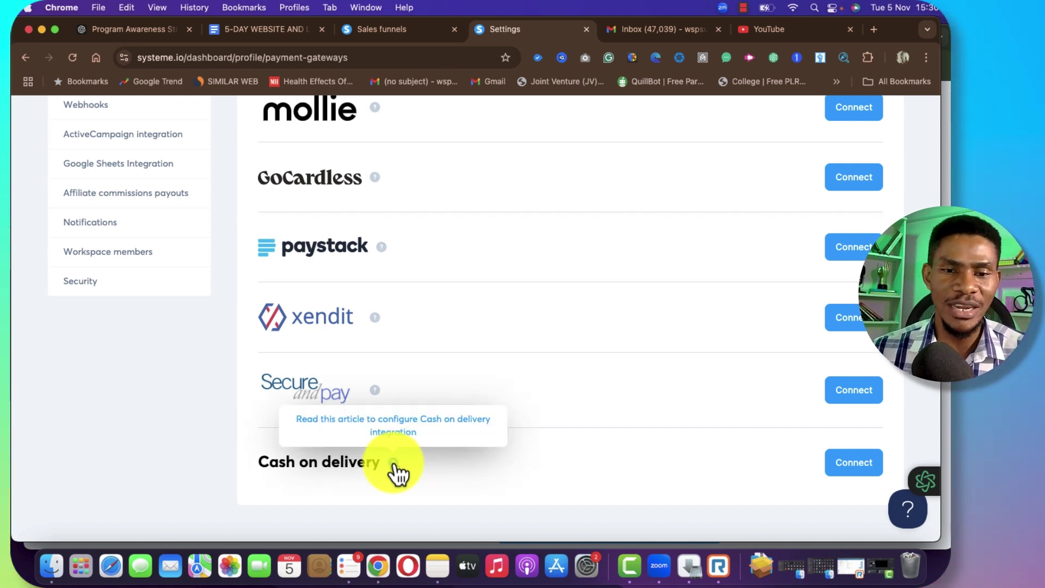
click(847, 464)
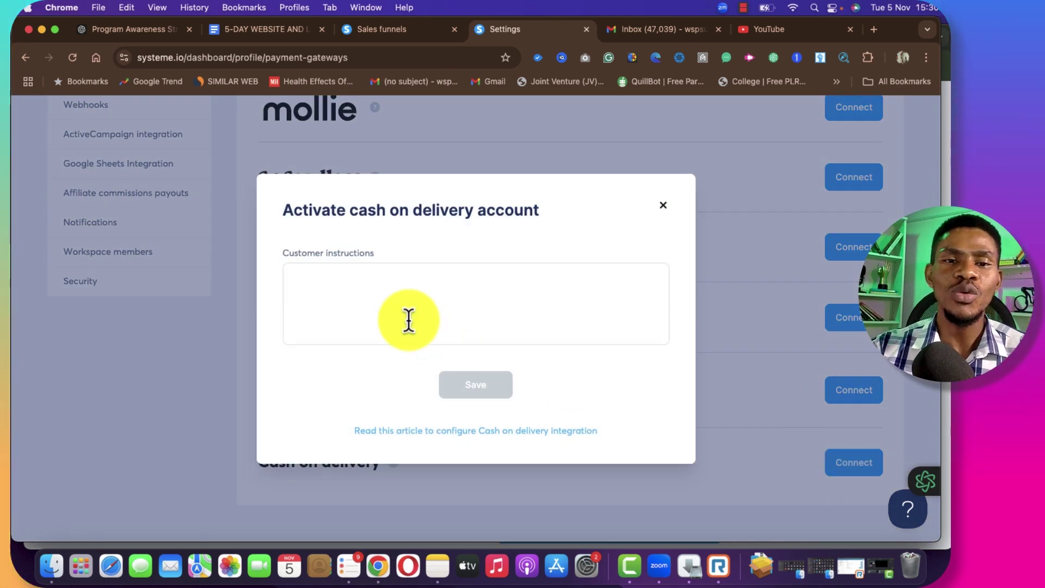
click(400, 311)
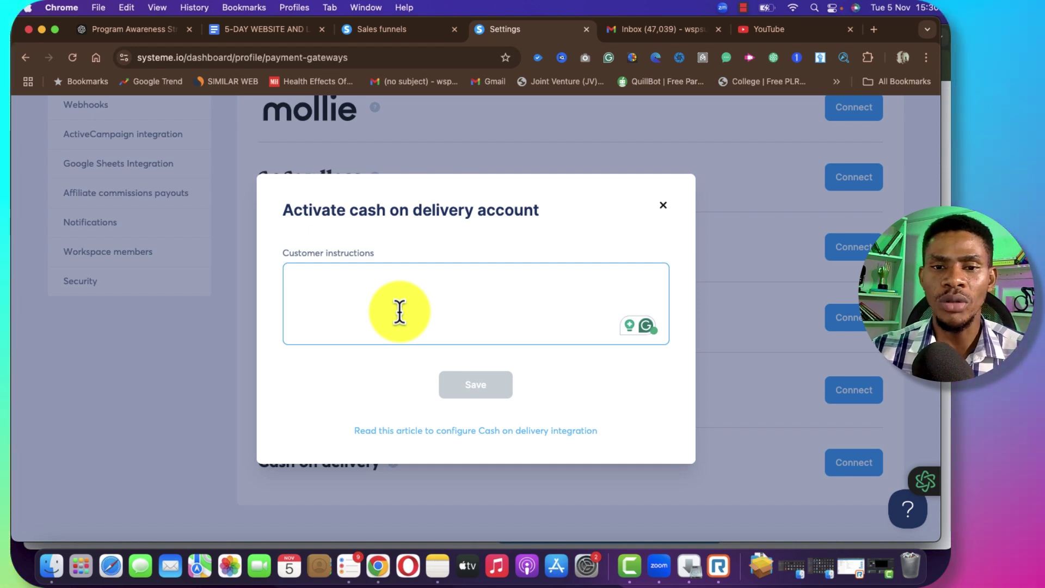
Step: Close the cash on delivery form unsaved and review the list with only PayPal connected
click(663, 206)
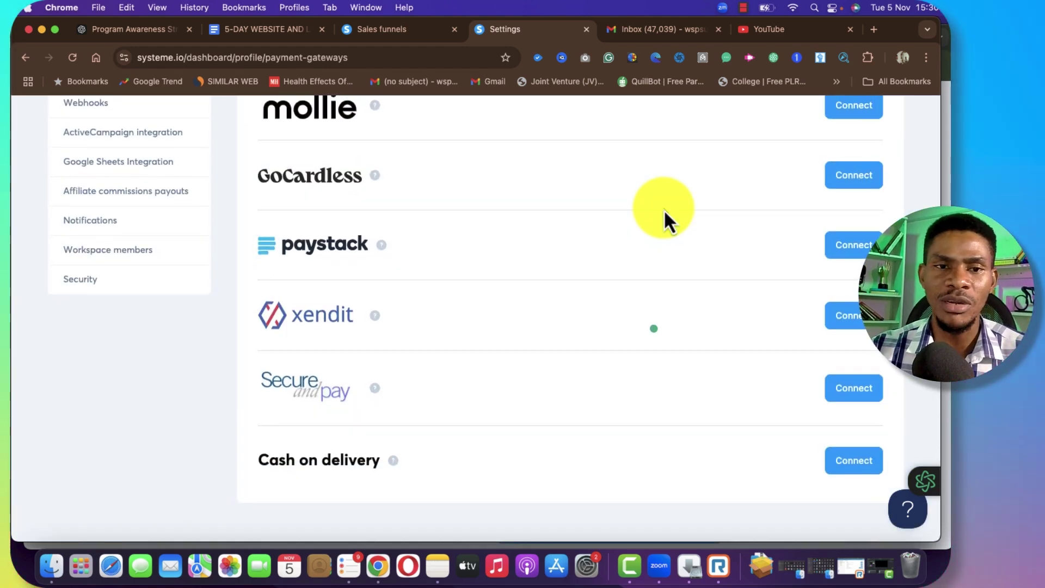
scroll(664, 209, up, 6)
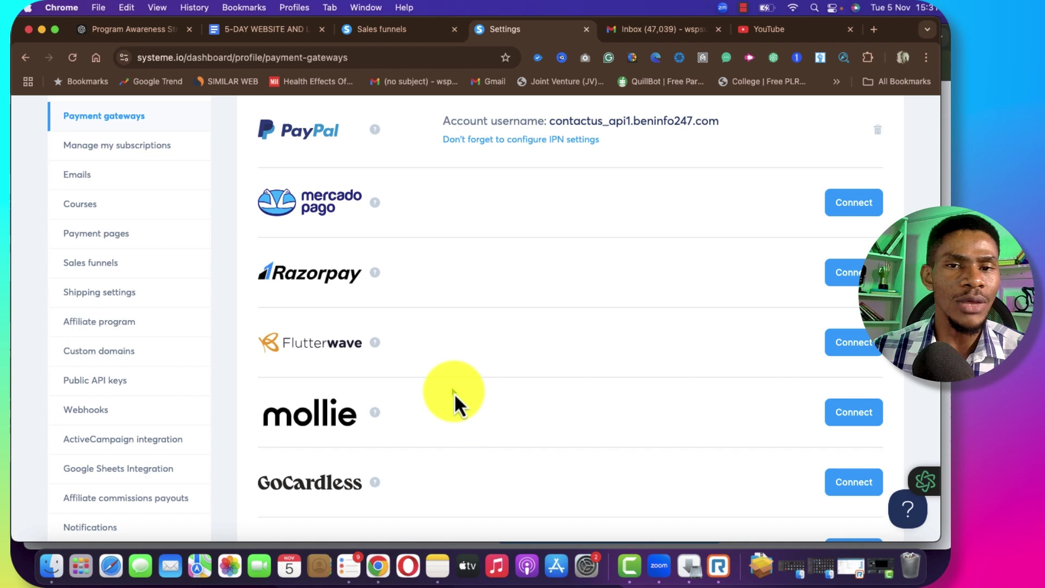
scroll(454, 392, up, 4)
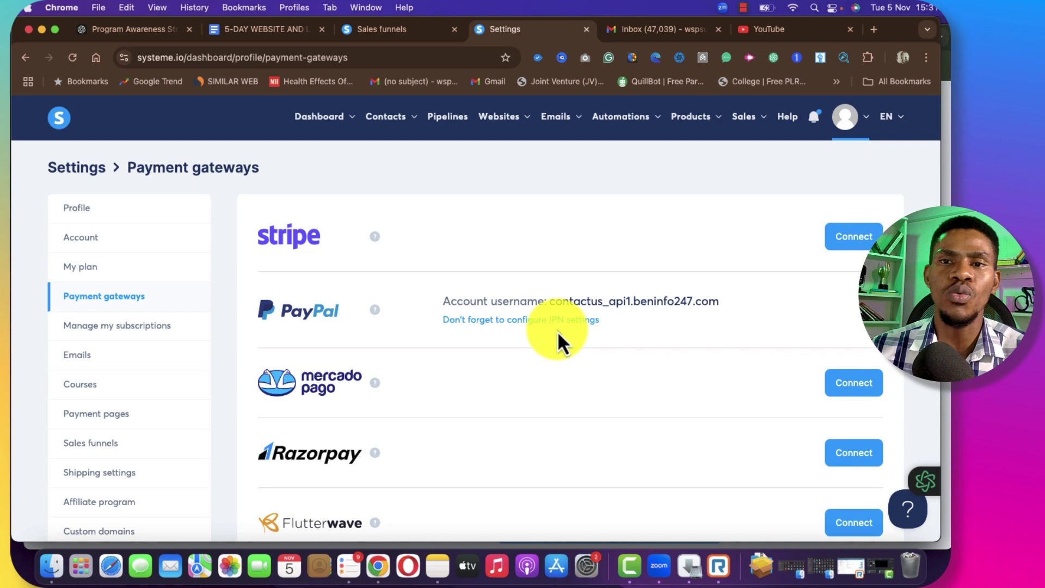
scroll(559, 334, down, 5)
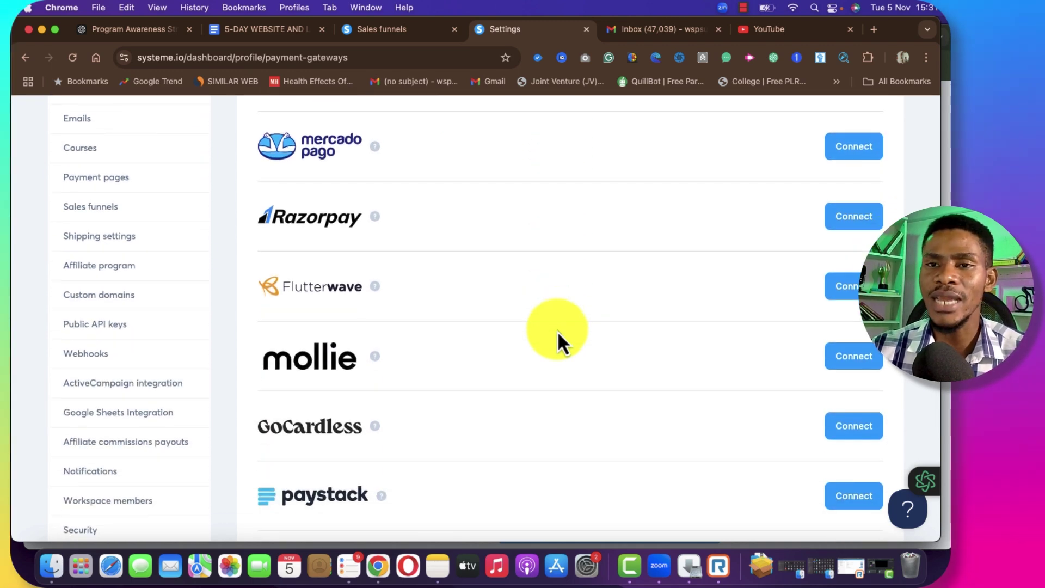